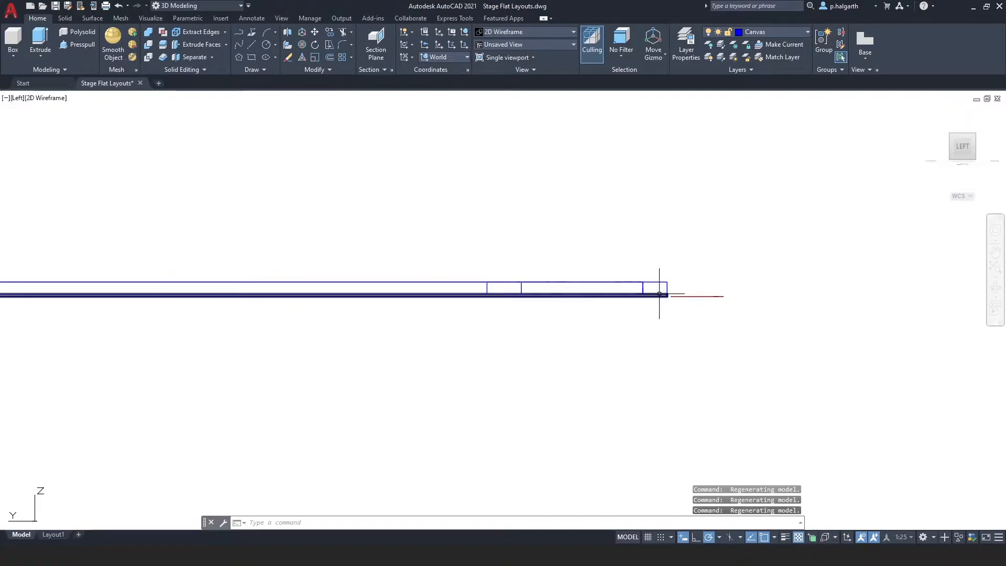
Rename the Dimensions layer as Ground Plan Dimensions.
{"action": "scroll", "coordinate": [676, 294], "scroll_direction": "down", "scroll_amount": 5}
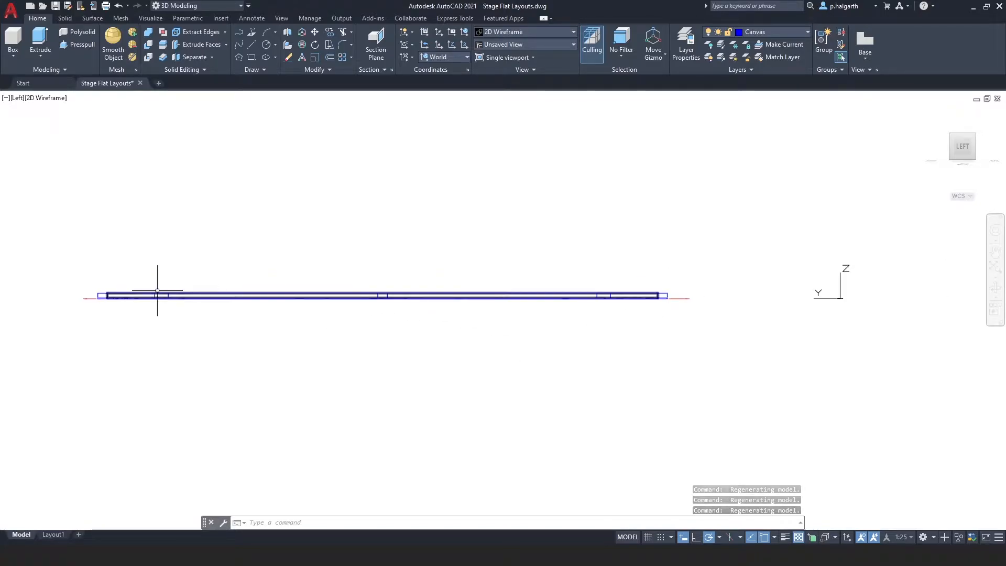
{"action": "left_click", "coordinate": [684, 45]}
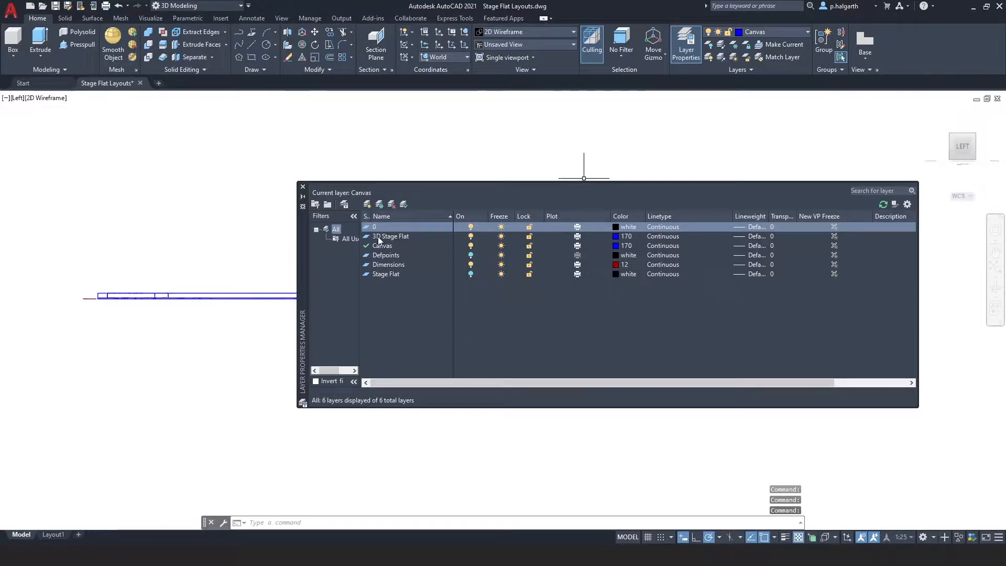
{"action": "left_click", "coordinate": [382, 265]}
{"action": "right_click", "coordinate": [382, 264]}
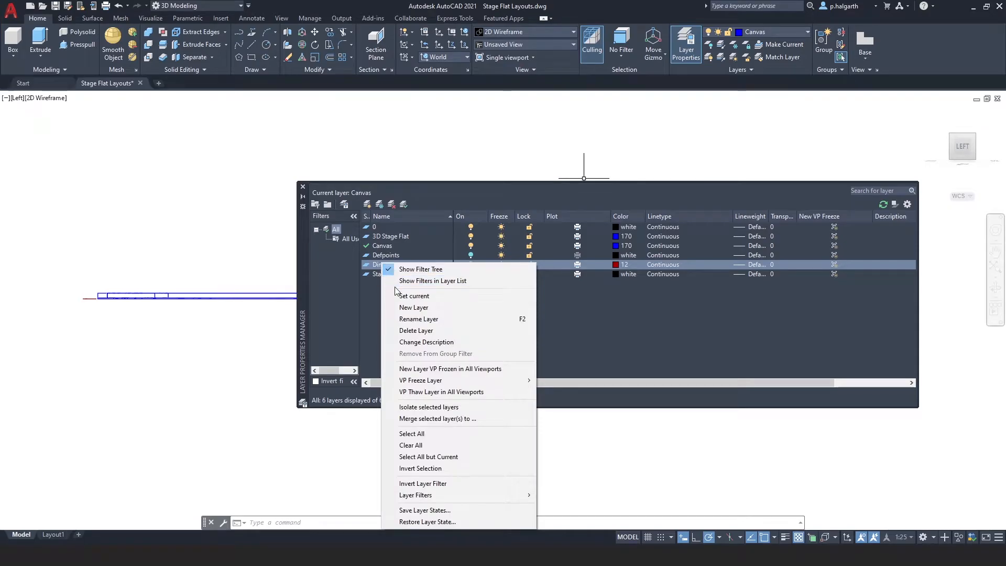
{"action": "left_click", "coordinate": [410, 318]}
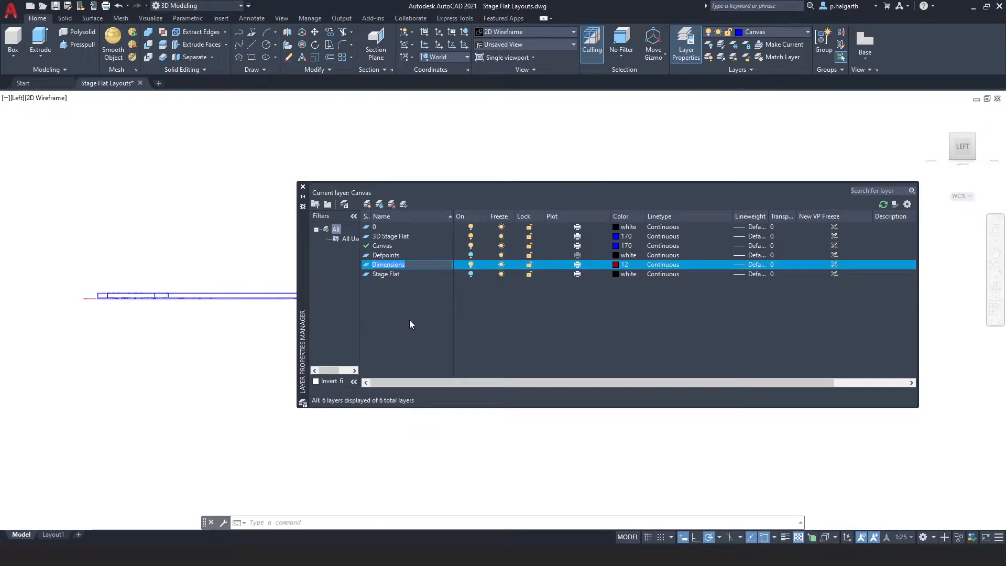
{"action": "key", "text": "Home"}
{"action": "type", "text": "Ground Plan"}
{"action": "key", "text": "Return"}
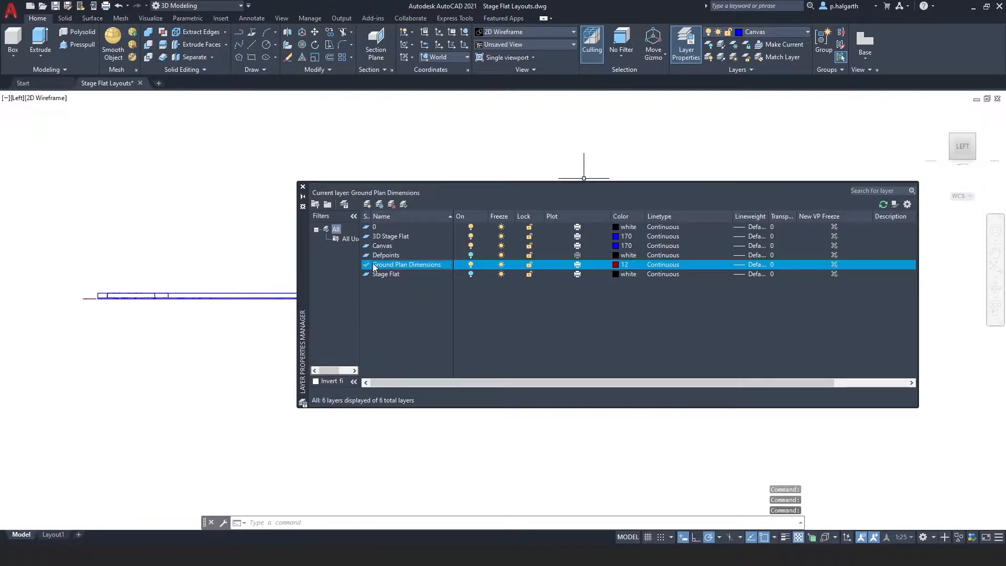
Create a new layer named Elevation Dimensions and make it the current layer.
{"action": "left_click", "coordinate": [366, 205]}
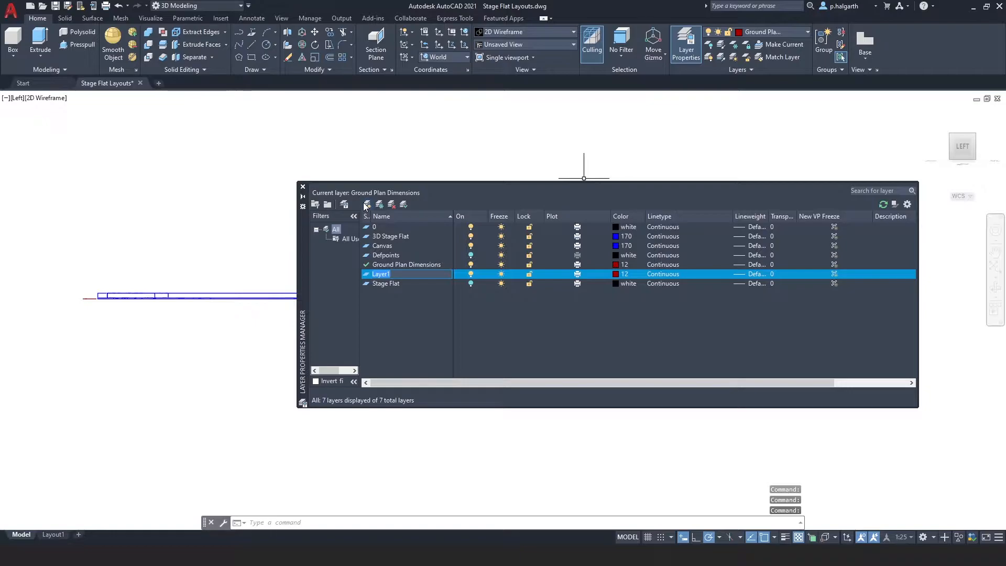
{"action": "type", "text": "Elevation Di"}
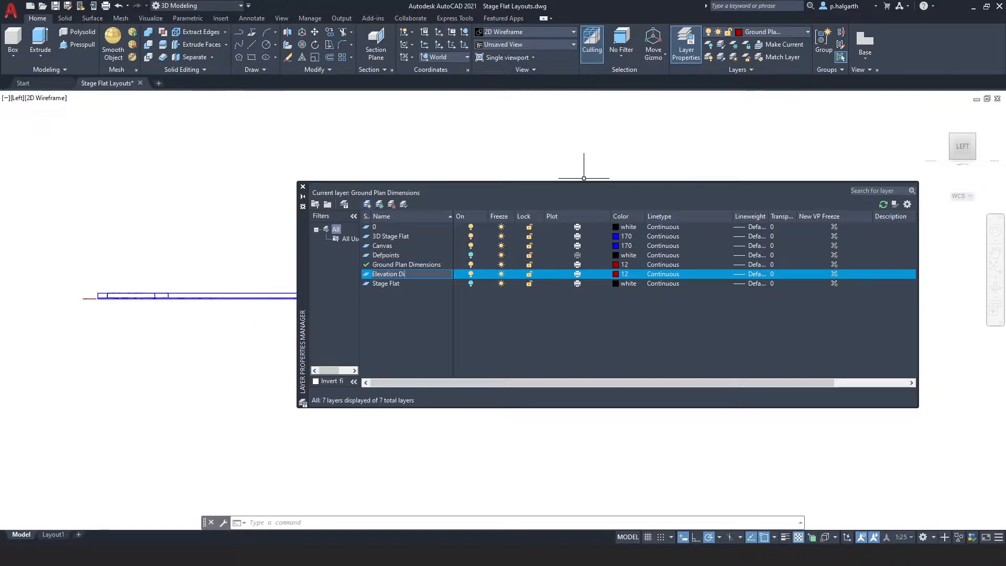
{"action": "type", "text": "sions"}
{"action": "key", "text": "Return"}
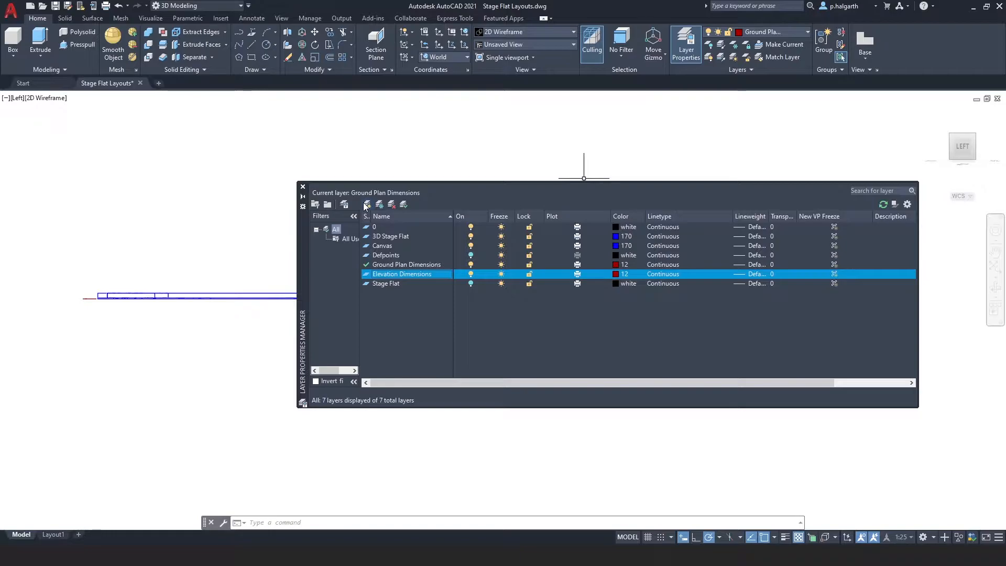
{"action": "double_click", "coordinate": [379, 274]}
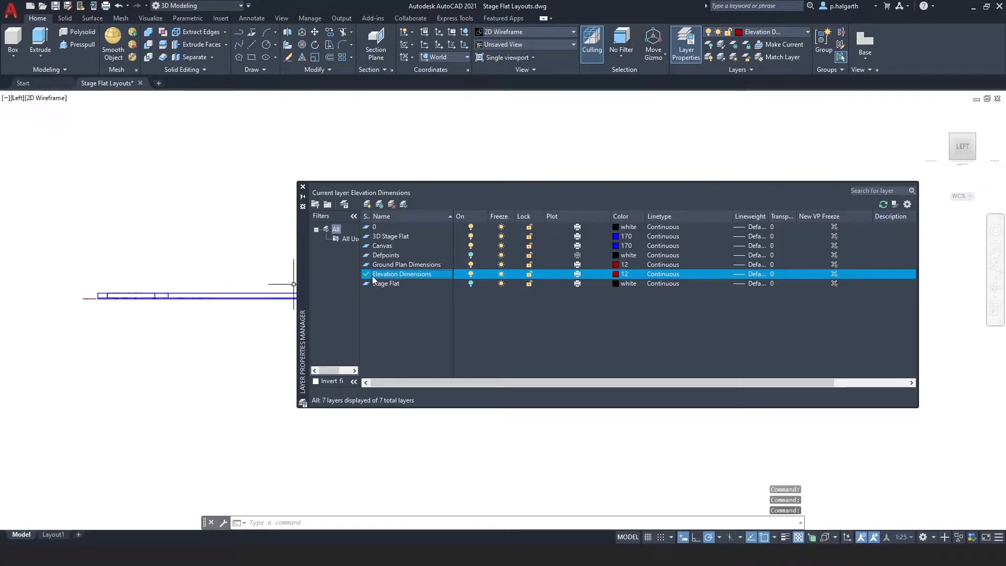
Close the layer manager and switch to the isometric view showing the top, left and front sides of the flat.
{"action": "left_click", "coordinate": [303, 187]}
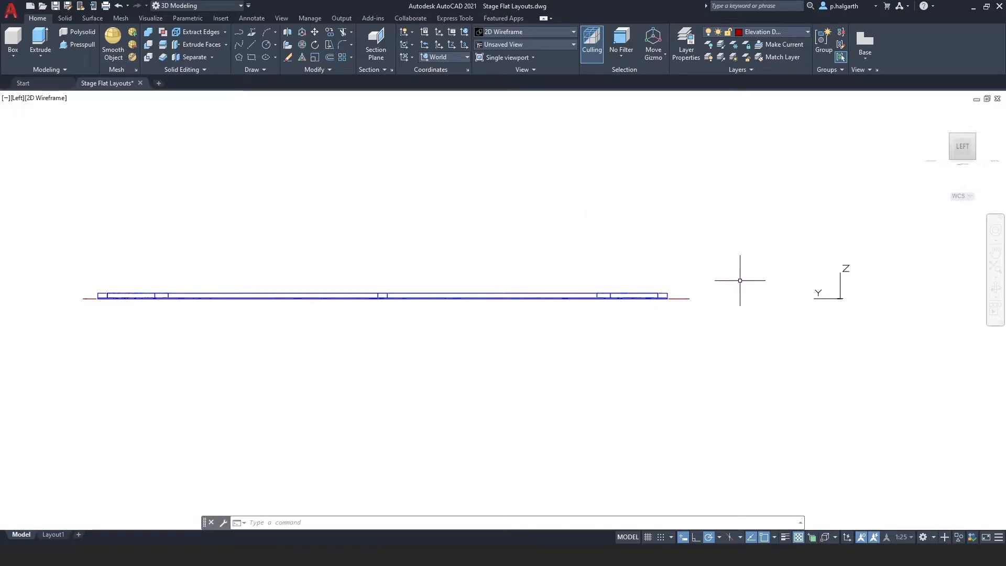
{"action": "left_click", "coordinate": [931, 114]}
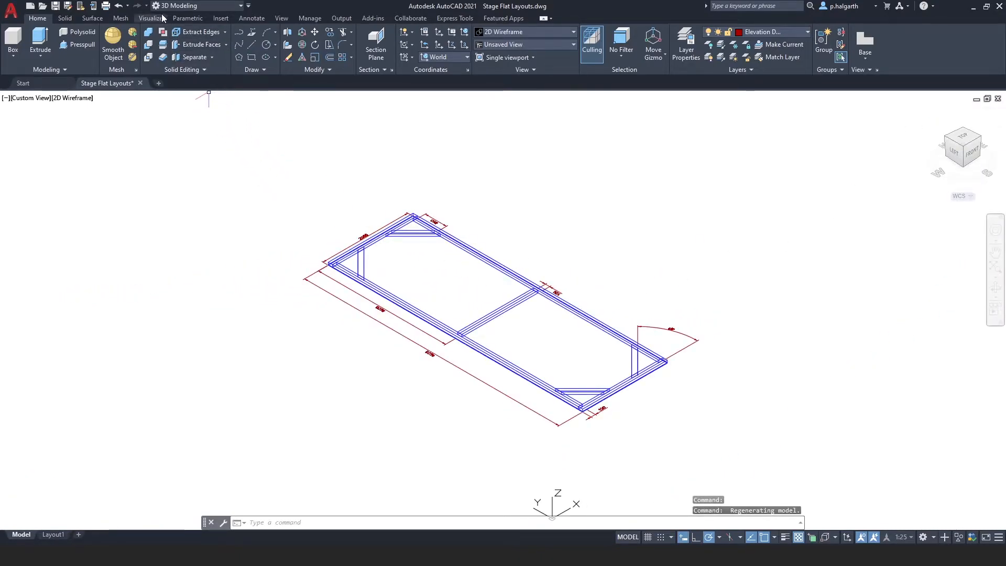
Try placing a dimension between two free points in the empty space beside the flat, and delete it.
{"action": "left_click", "coordinate": [246, 18]}
{"action": "left_click", "coordinate": [175, 39]}
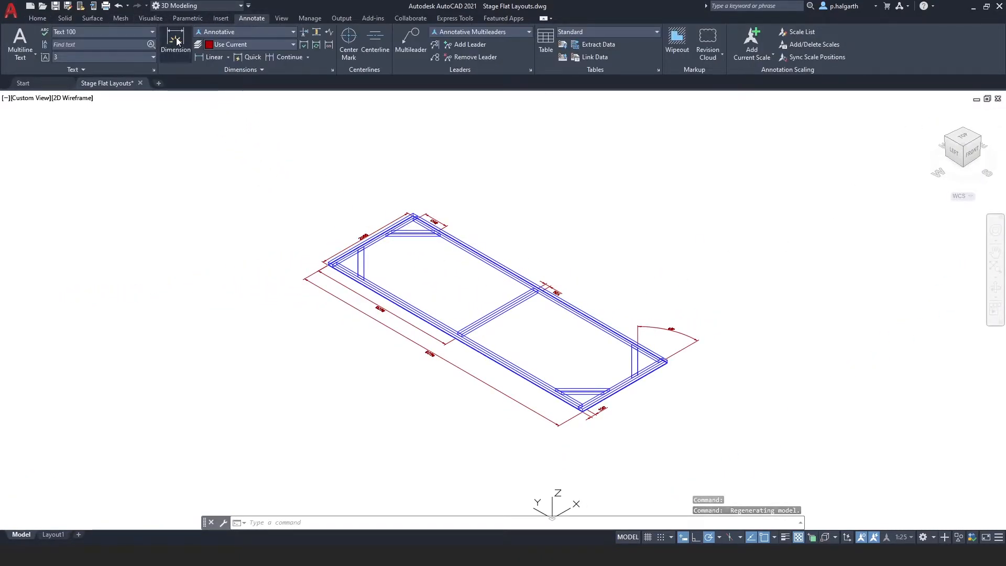
{"action": "left_click", "coordinate": [334, 457]}
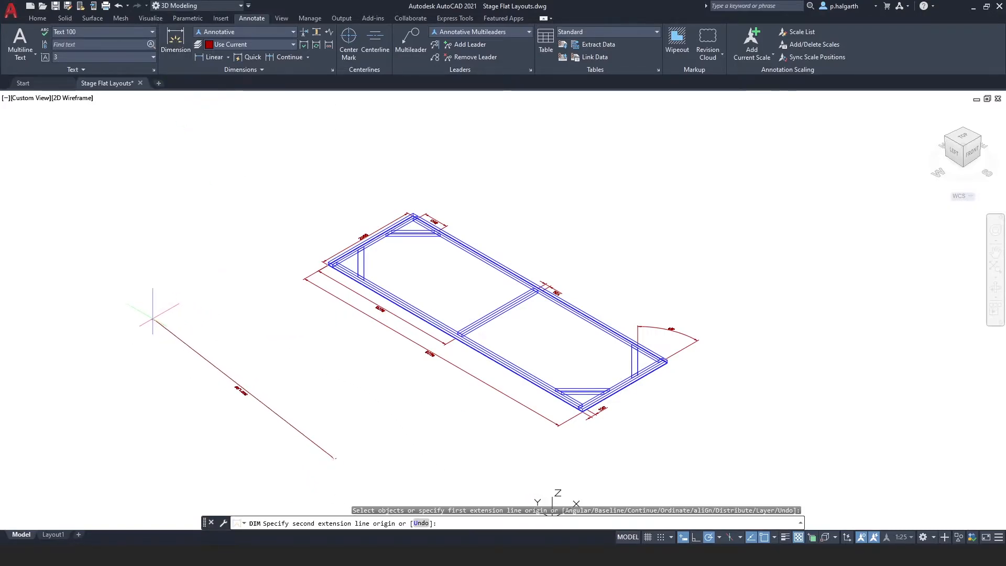
{"action": "left_click", "coordinate": [154, 317]}
{"action": "left_click", "coordinate": [185, 266]}
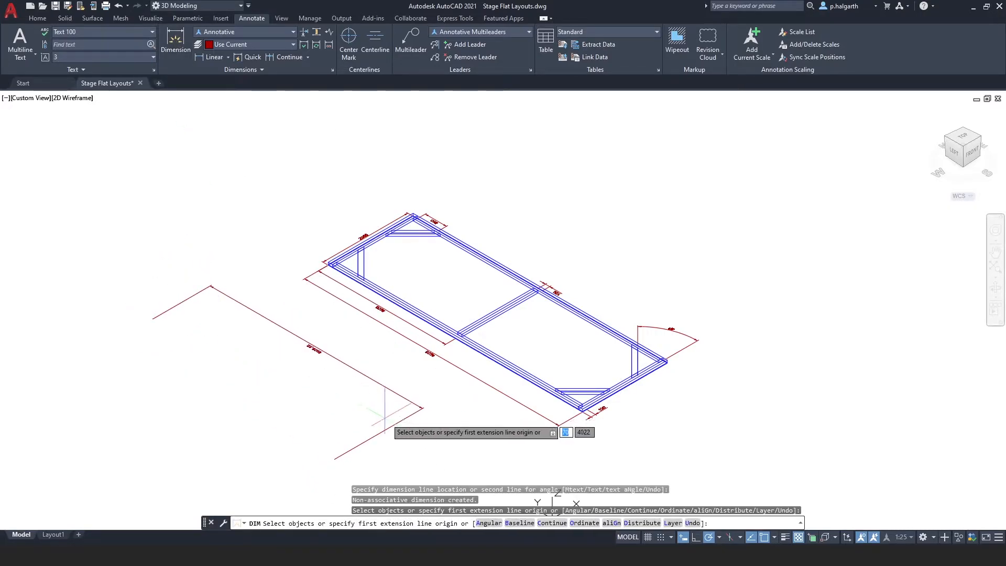
{"action": "middle_click_drag", "start_coordinate": [415, 417], "coordinate": [417, 359]}
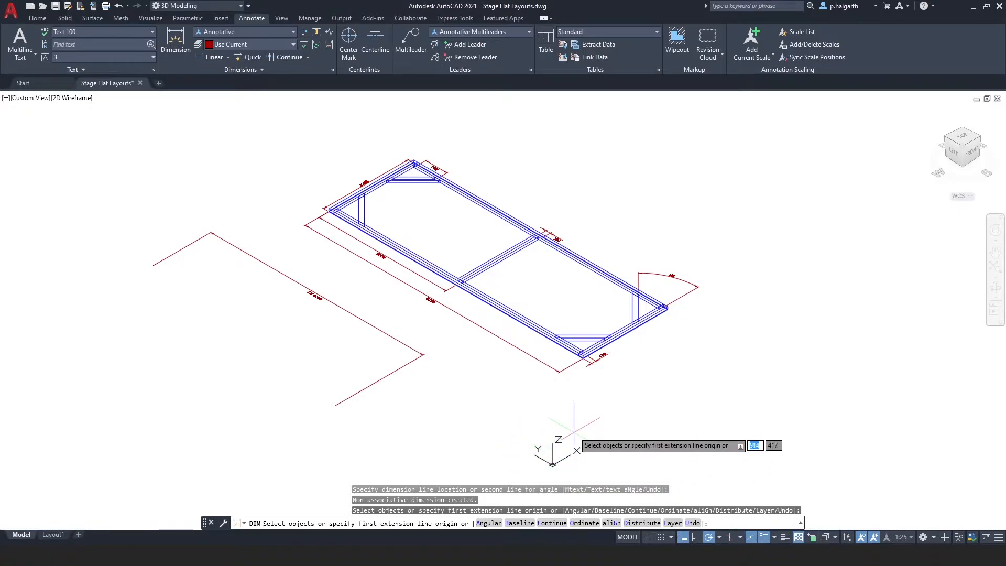
{"action": "key", "text": "Escape"}
{"action": "left_click", "coordinate": [414, 403]}
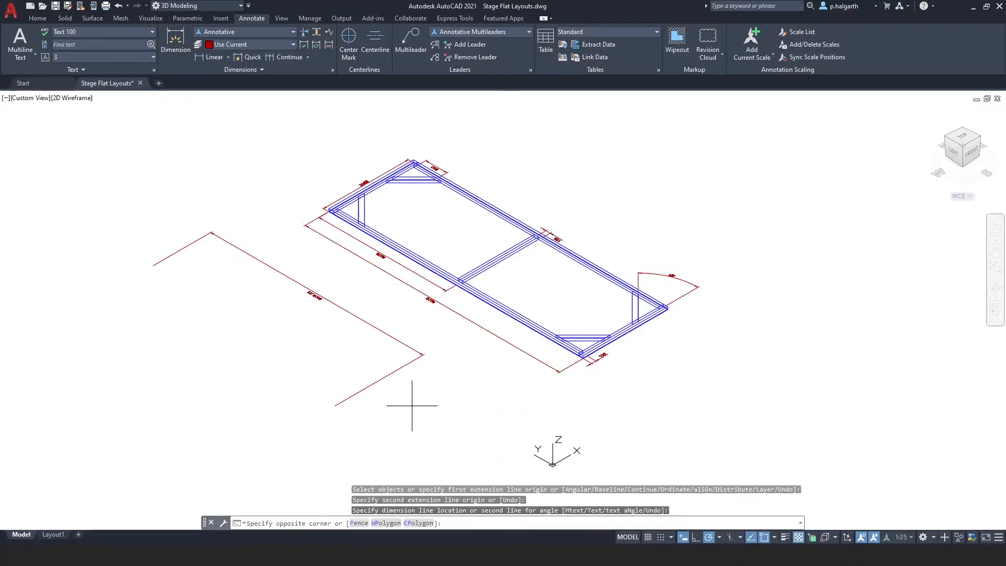
{"action": "left_click", "coordinate": [349, 376]}
{"action": "key", "text": "Delete"}
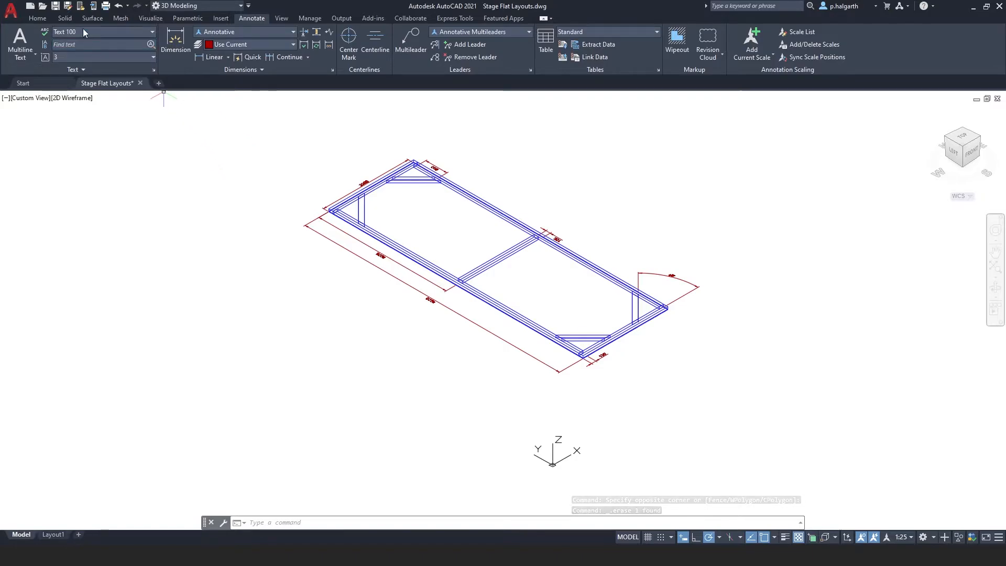
Define a three-point UCS with its origin at the frame's near upper corner, X outward along the long side and Y vertical.
{"action": "left_click", "coordinate": [47, 20]}
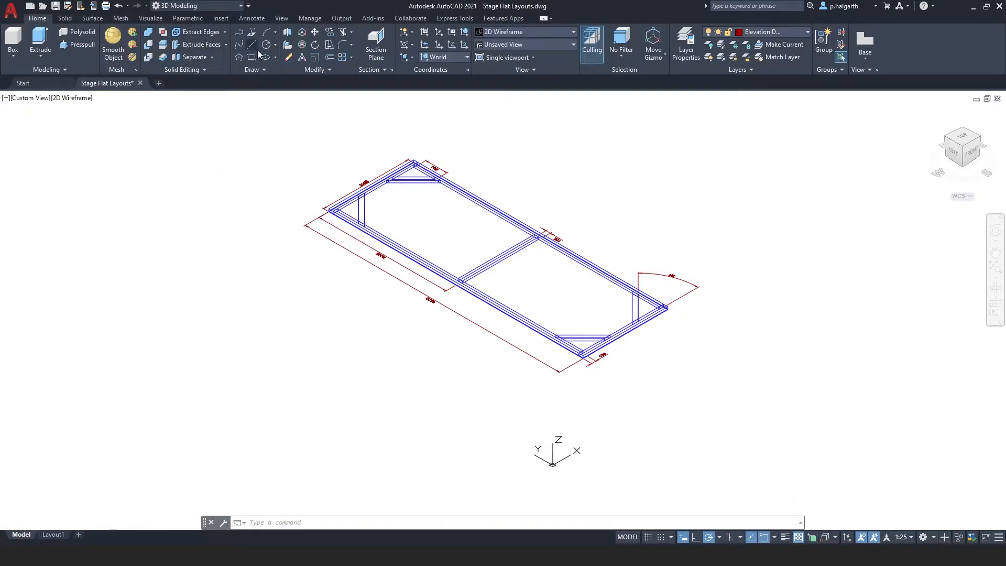
{"action": "left_click", "coordinate": [464, 44]}
{"action": "scroll", "coordinate": [585, 367], "scroll_direction": "up", "scroll_amount": 2}
{"action": "scroll", "coordinate": [584, 369], "scroll_direction": "up", "scroll_amount": 9}
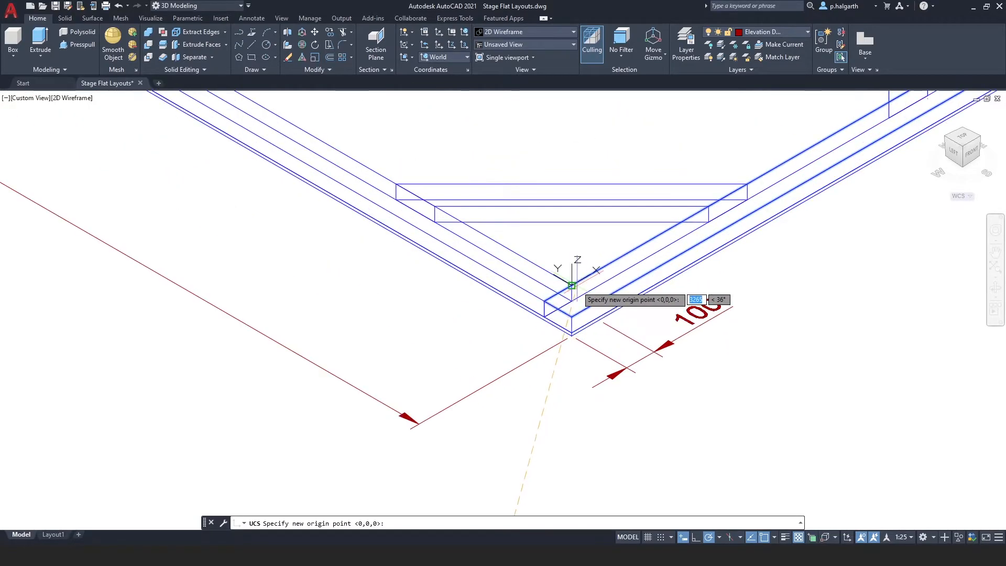
{"action": "left_click", "coordinate": [475, 282]}
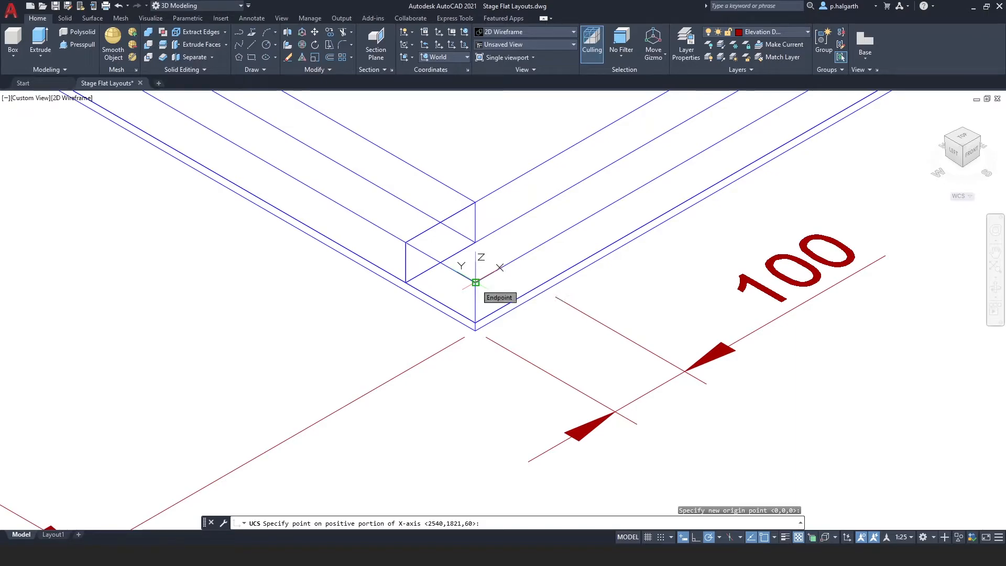
{"action": "left_click", "coordinate": [582, 344]}
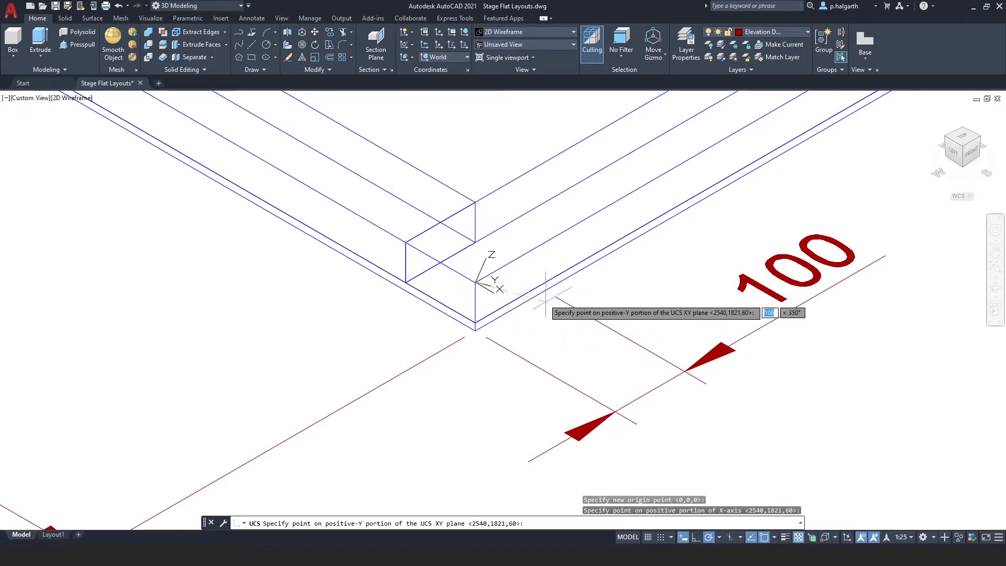
{"action": "left_click", "coordinate": [469, 172]}
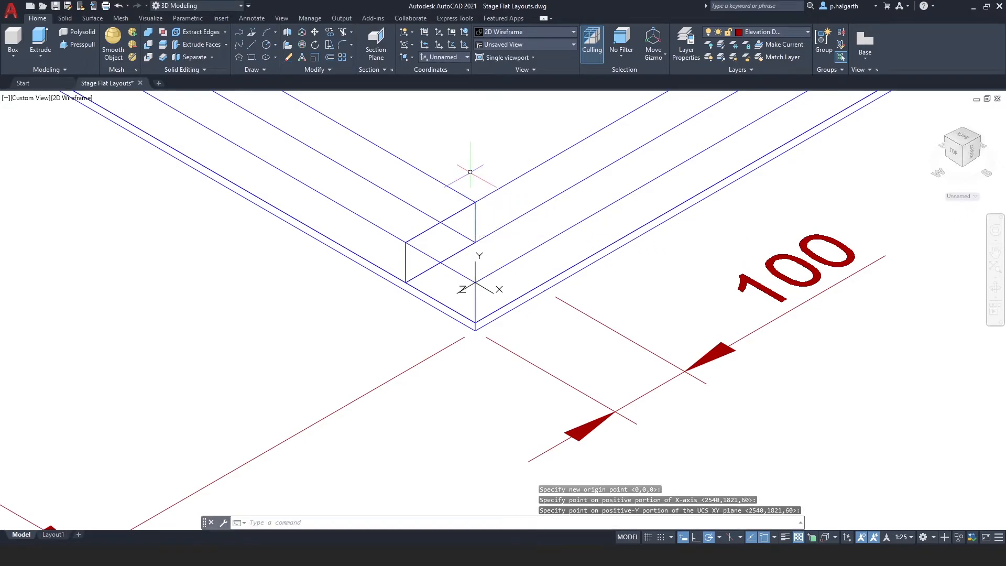
Add a vertical linear dimension to the thickness of the frame timber at the UCS origin corner, placed just outside the frame.
{"action": "middle_click_drag", "start_coordinate": [404, 382], "coordinate": [464, 338], "text": "shift"}
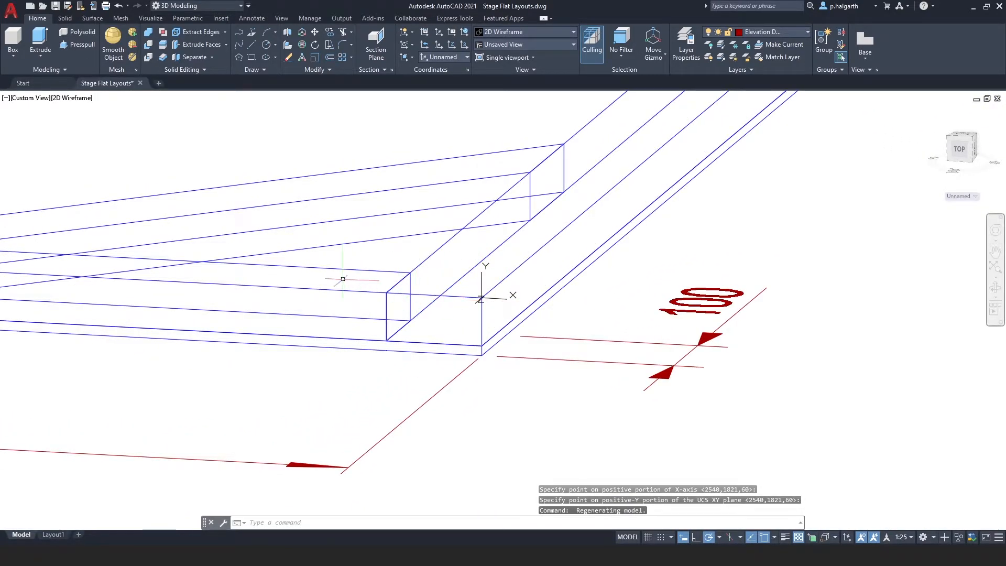
{"action": "middle_click_drag", "start_coordinate": [569, 361], "coordinate": [370, 361], "text": "shift"}
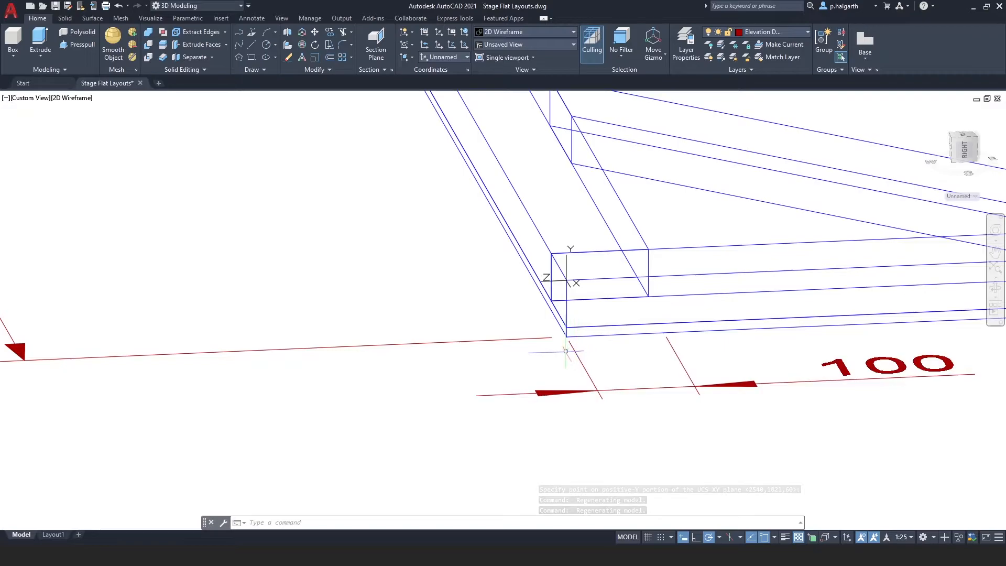
{"action": "middle_click_drag", "start_coordinate": [485, 364], "coordinate": [360, 250], "text": "shift"}
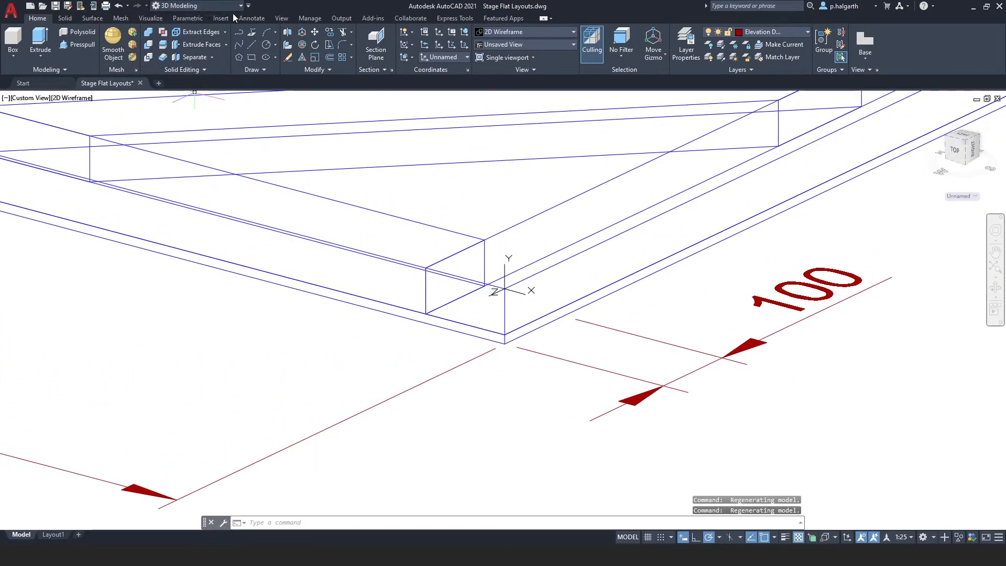
{"action": "left_click", "coordinate": [250, 19]}
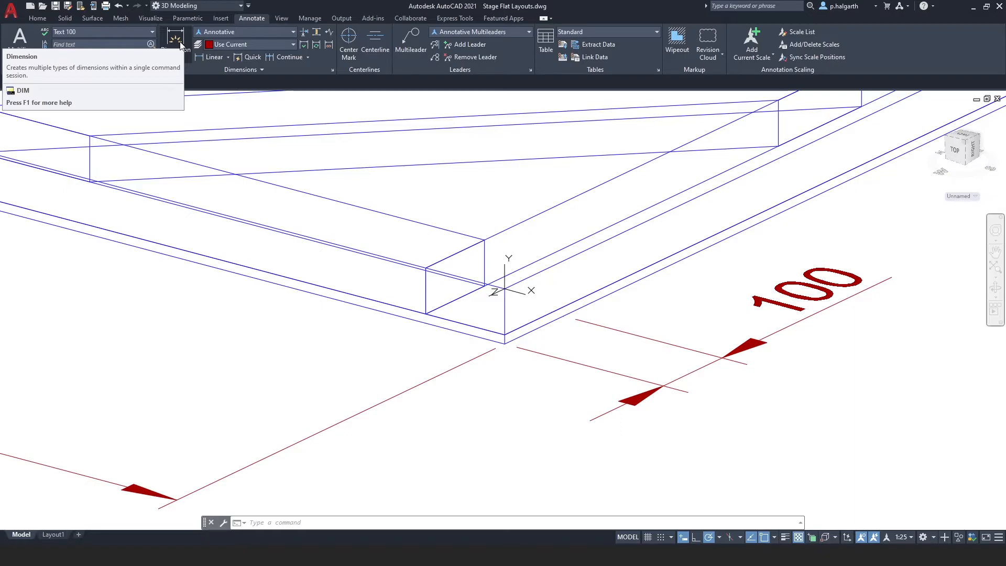
{"action": "left_click", "coordinate": [212, 56]}
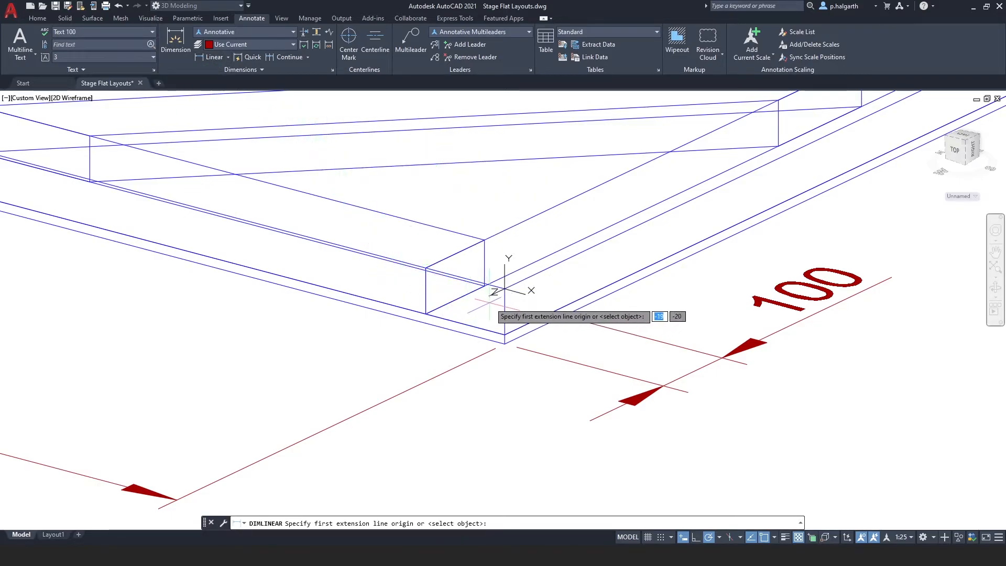
{"action": "left_click", "coordinate": [505, 289]}
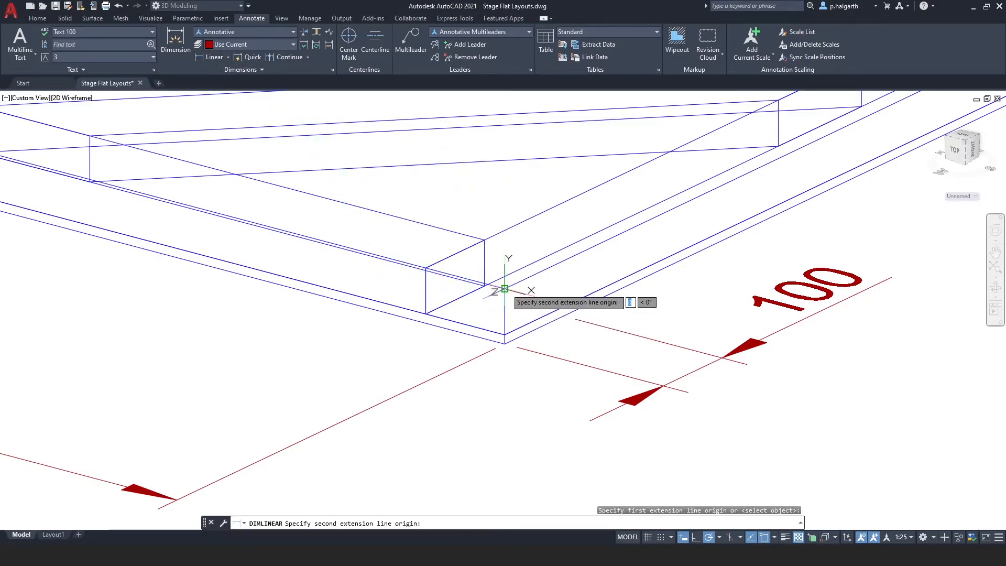
{"action": "left_click", "coordinate": [504, 334]}
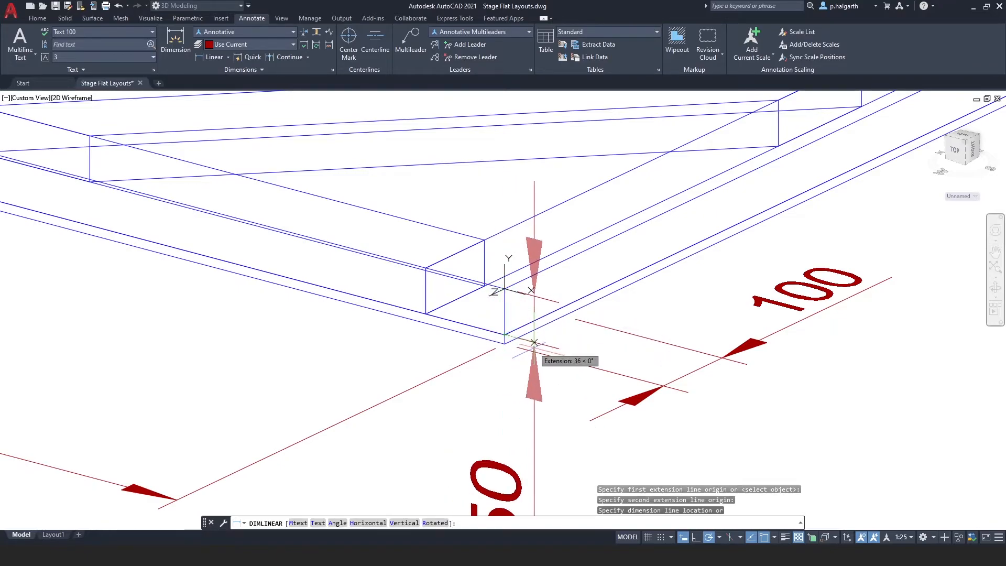
{"action": "scroll", "coordinate": [569, 361], "scroll_direction": "down", "scroll_amount": 5}
{"action": "scroll", "coordinate": [586, 361], "scroll_direction": "up", "scroll_amount": 3}
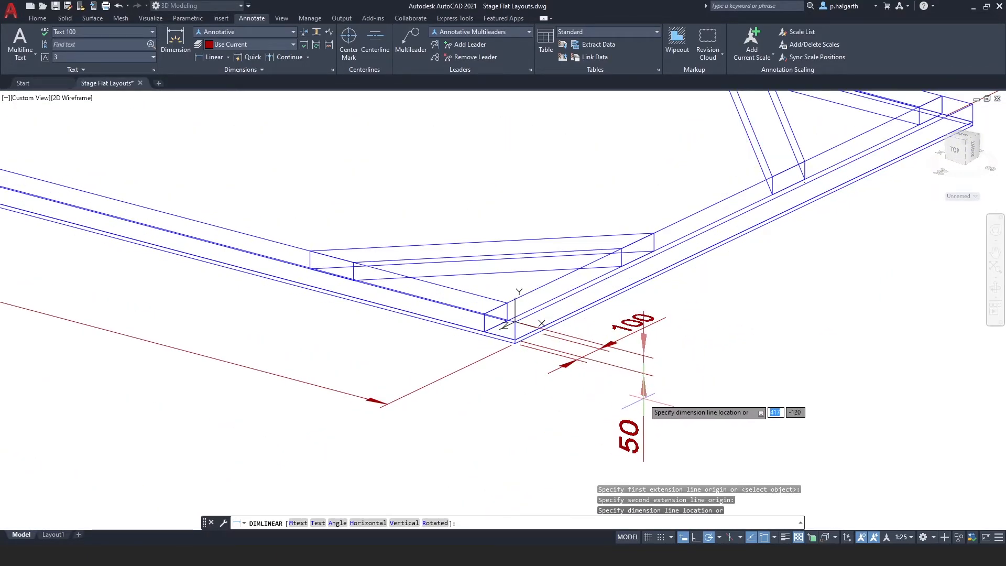
{"action": "left_click", "coordinate": [619, 399]}
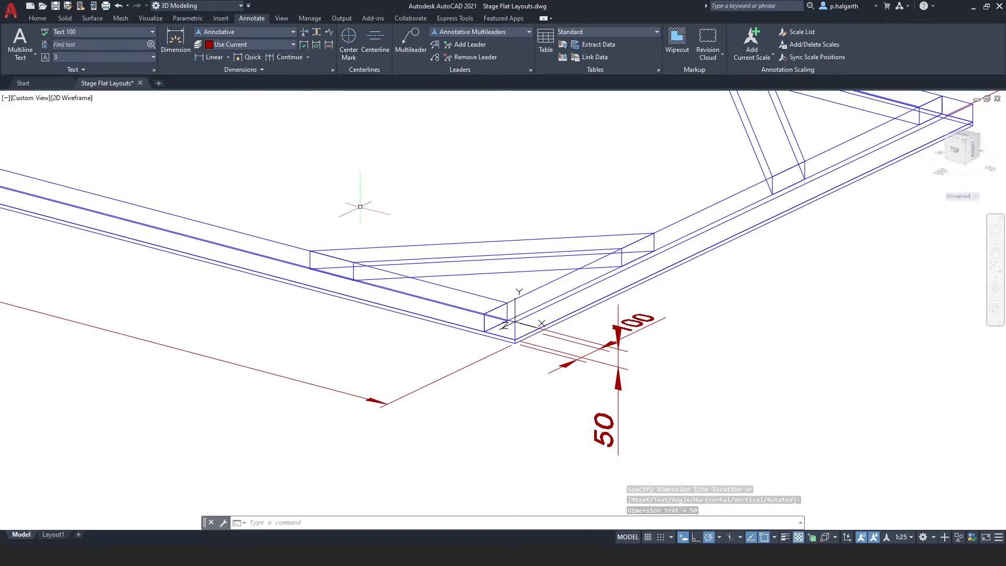
Turn off the Ground Plan Dimensions layer.
{"action": "mouse_move", "coordinate": [529, 286]}
{"action": "middle_mouse_down", "text": "shift"}
{"action": "mouse_move", "coordinate": [539, 258]}
{"action": "mouse_move", "coordinate": [529, 272]}
{"action": "middle_mouse_up", "text": "shift"}
{"action": "middle_click_drag", "start_coordinate": [517, 342], "coordinate": [449, 383]}
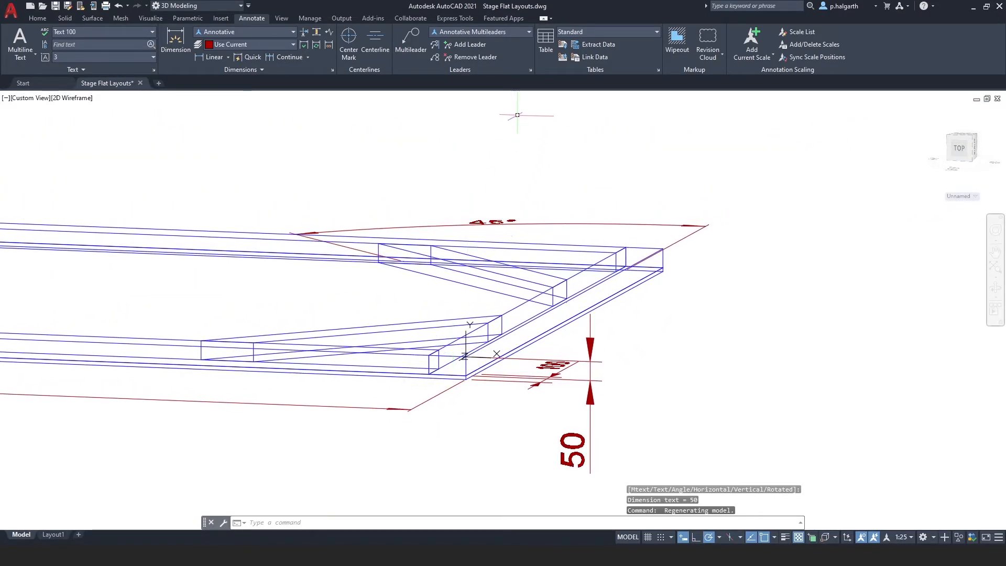
{"action": "left_click", "coordinate": [38, 18]}
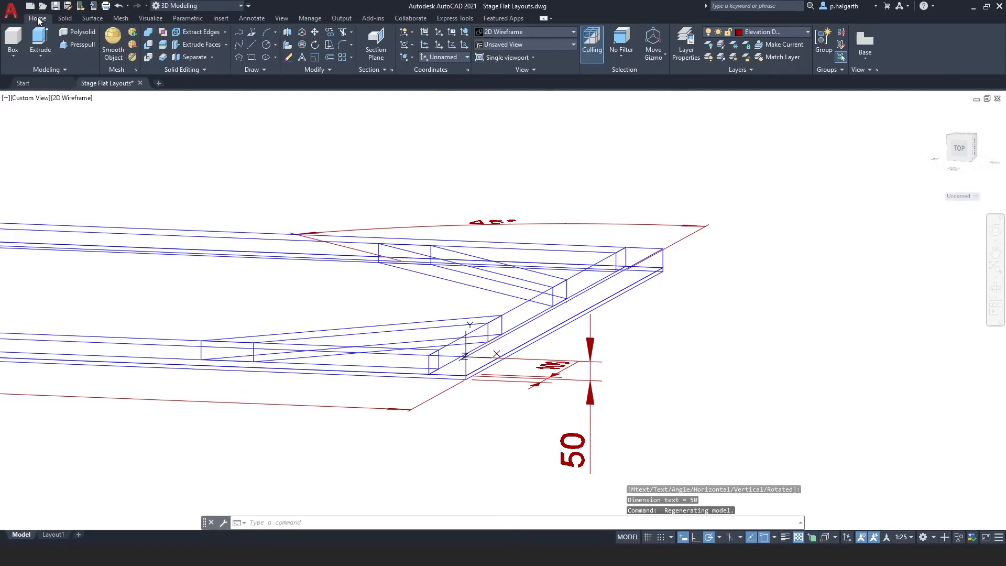
{"action": "left_click", "coordinate": [777, 30]}
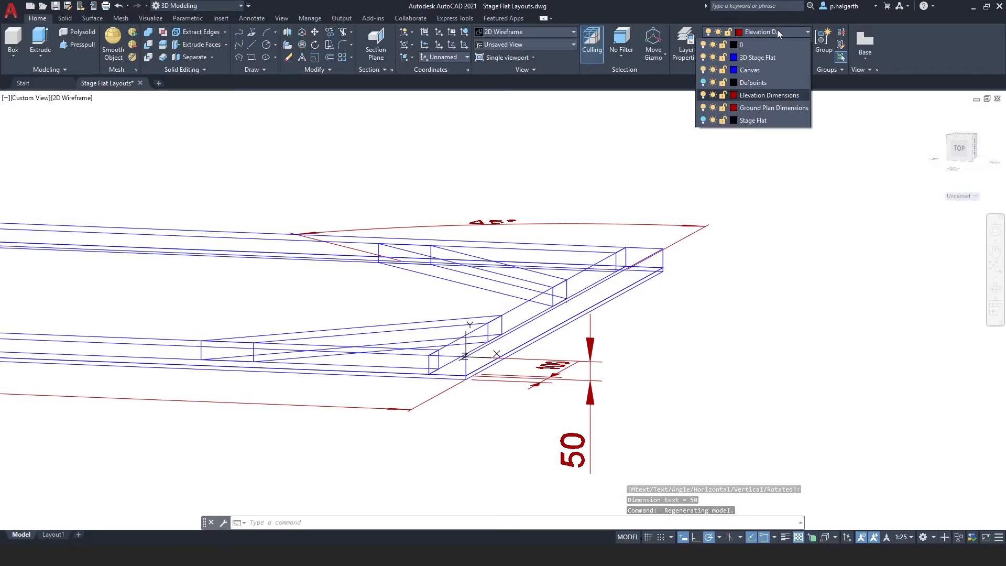
{"action": "left_click", "coordinate": [703, 107]}
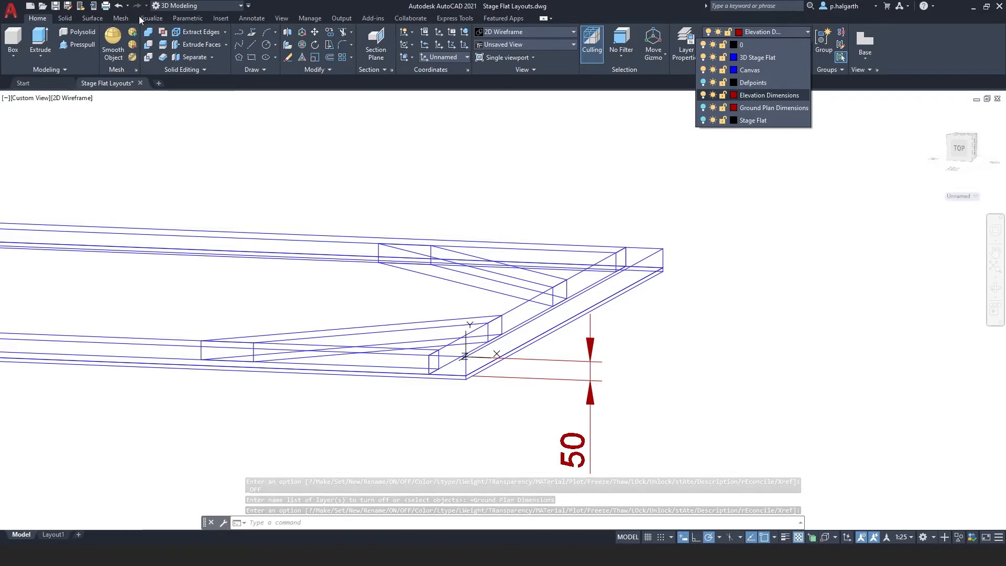
Continue the frame thickness dimension down to the bottom corner to dimension the thin canvas layer beneath the timber.
{"action": "left_click", "coordinate": [245, 15]}
{"action": "left_click", "coordinate": [247, 17]}
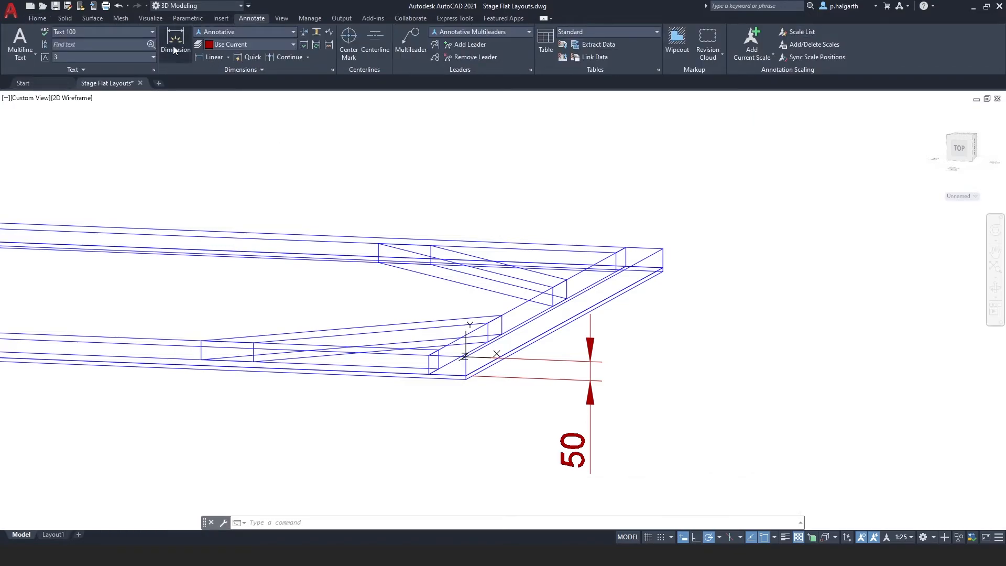
{"action": "left_click", "coordinate": [204, 59]}
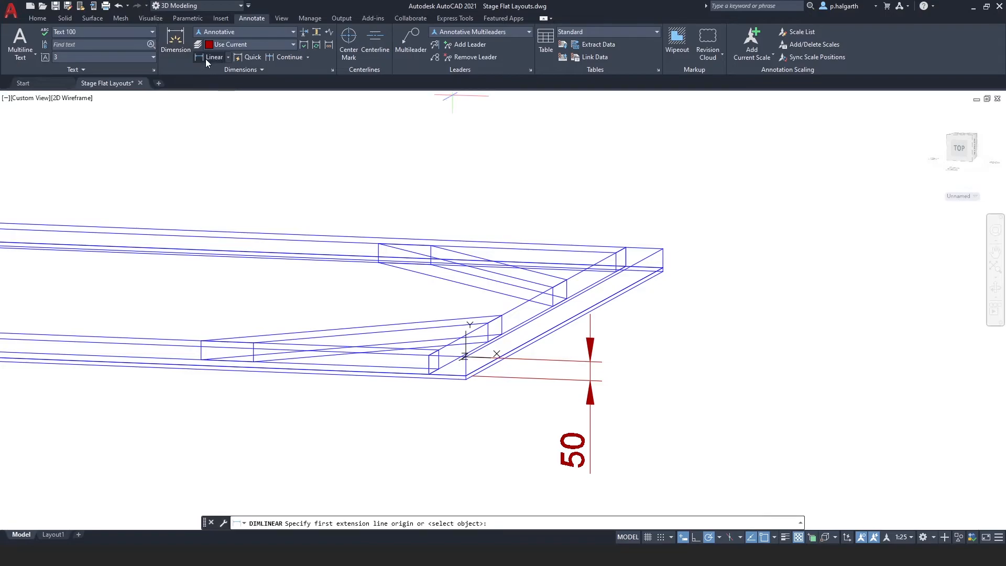
{"action": "left_click", "coordinate": [281, 58]}
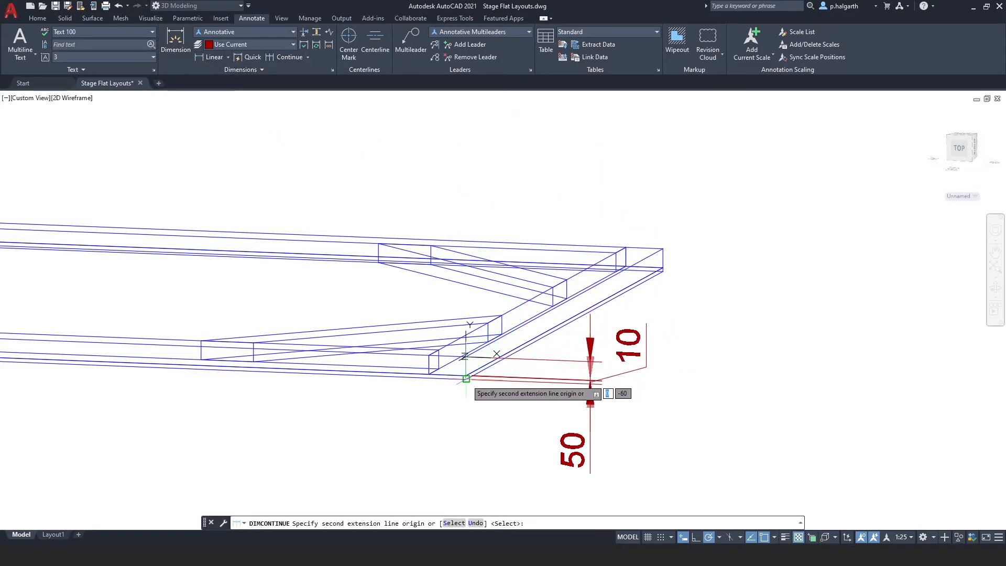
{"action": "scroll", "coordinate": [466, 378], "scroll_direction": "up", "scroll_amount": 6}
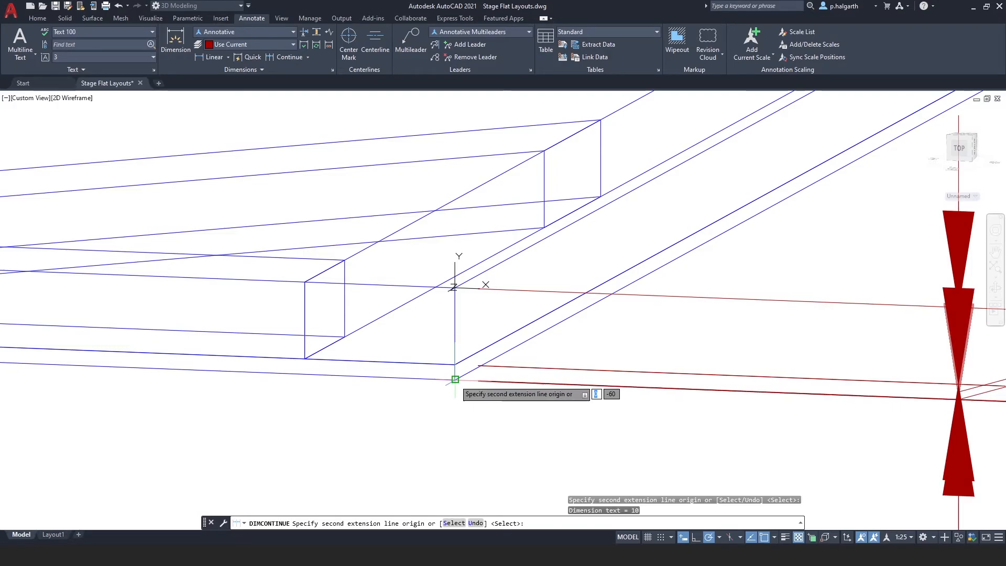
{"action": "scroll", "coordinate": [573, 406], "scroll_direction": "down", "scroll_amount": 4}
{"action": "key", "text": "Escape"}
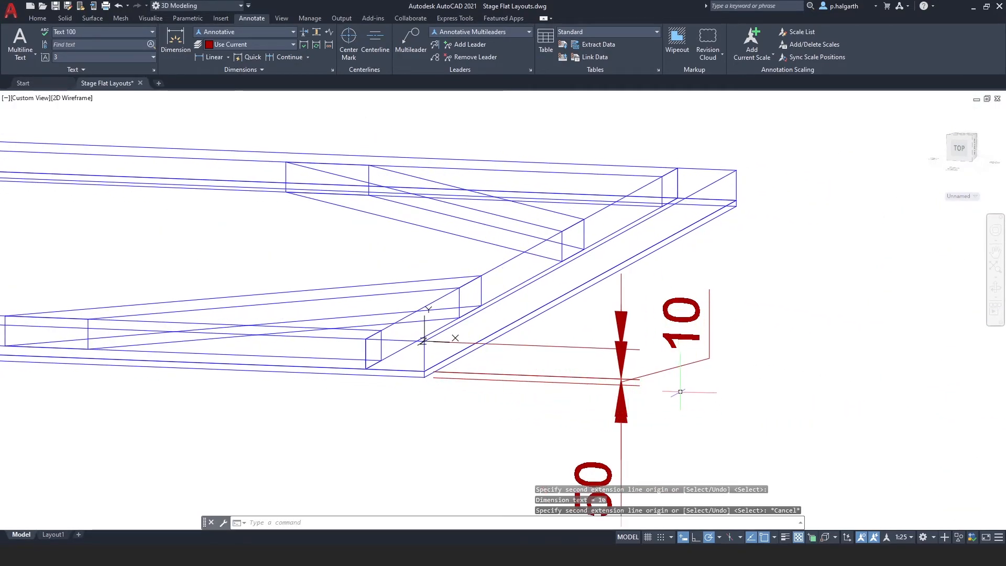
Try repositioning the canvas thickness dimension by its grip, and undo the grip edit.
{"action": "scroll", "coordinate": [681, 391], "scroll_direction": "down", "scroll_amount": 2}
{"action": "left_click", "coordinate": [668, 376]}
{"action": "left_click", "coordinate": [668, 379]}
{"action": "key", "text": "Escape"}
{"action": "key", "text": "ctrl+z"}
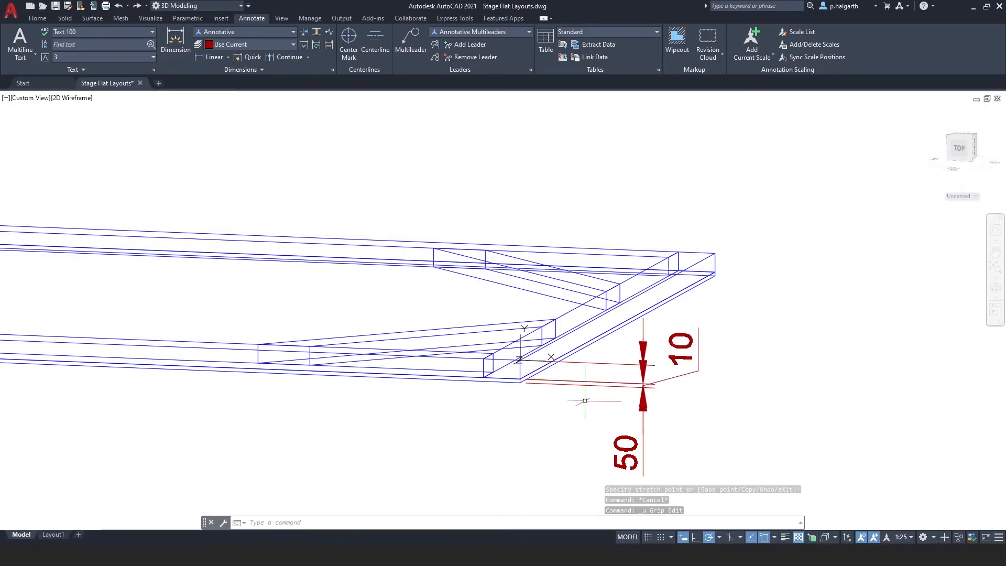
Add a horizontal linear dimension along the frame's near long side, from the far-end upper corner to the UCS origin, placed about 390 mm above it.
{"action": "middle_click_drag", "start_coordinate": [354, 380], "coordinate": [615, 379]}
{"action": "scroll", "coordinate": [613, 380], "scroll_direction": "down", "scroll_amount": 4}
{"action": "scroll", "coordinate": [423, 386], "scroll_direction": "down", "scroll_amount": 2}
{"action": "middle_click_drag", "start_coordinate": [326, 384], "coordinate": [458, 387]}
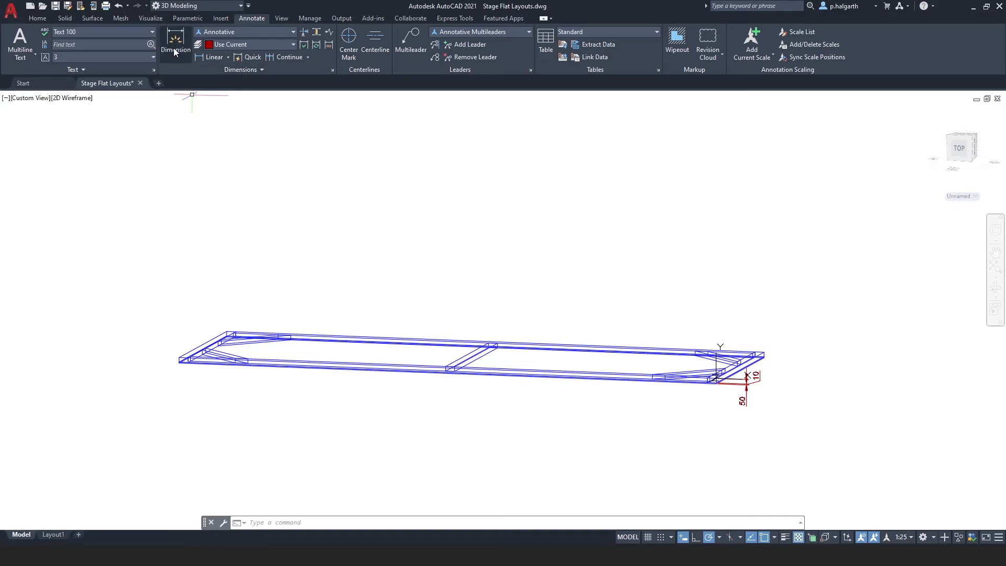
{"action": "left_click", "coordinate": [198, 55]}
{"action": "left_click", "coordinate": [180, 358]}
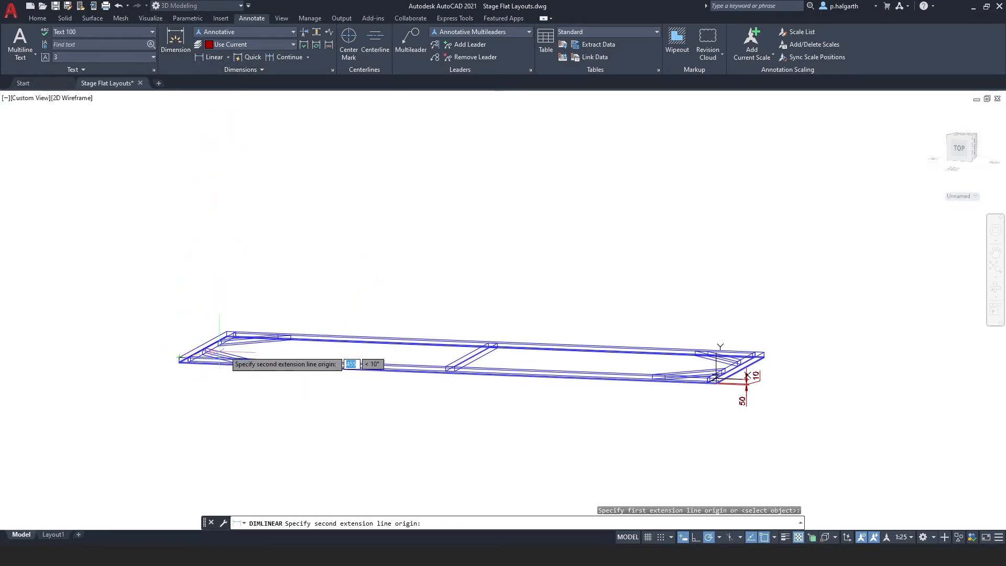
{"action": "scroll", "coordinate": [716, 377], "scroll_direction": "up", "scroll_amount": 6}
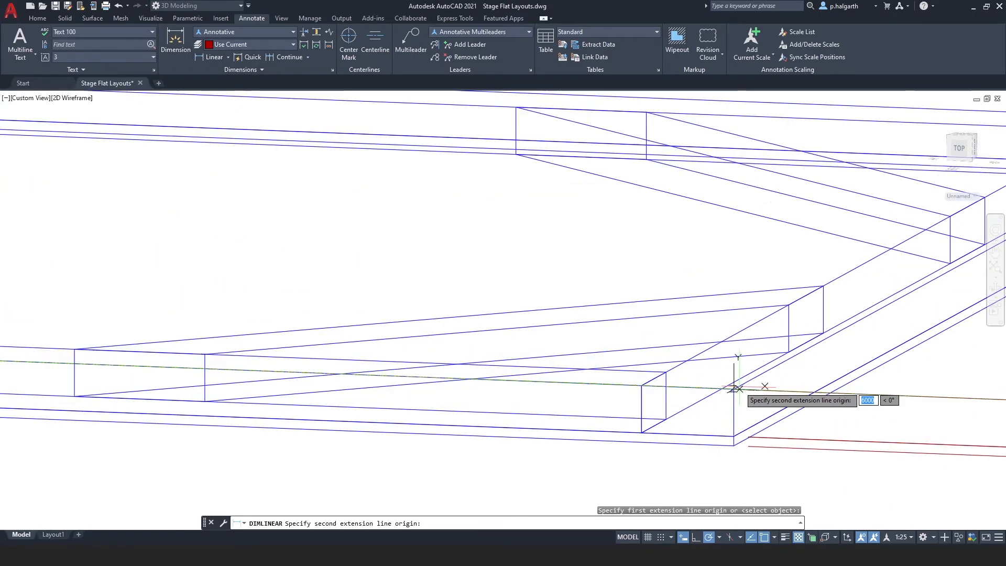
{"action": "left_click", "coordinate": [728, 389]}
{"action": "scroll", "coordinate": [726, 367], "scroll_direction": "down", "scroll_amount": 6}
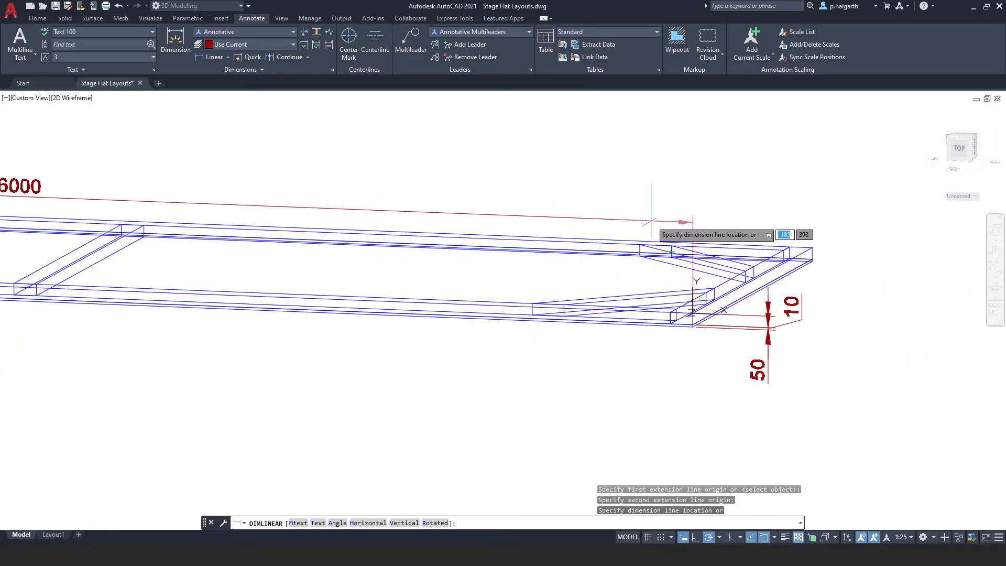
{"action": "left_click", "coordinate": [654, 223]}
{"action": "scroll", "coordinate": [489, 361], "scroll_direction": "down", "scroll_amount": 5}
{"action": "middle_click_drag", "start_coordinate": [490, 371], "coordinate": [422, 373], "text": "shift"}
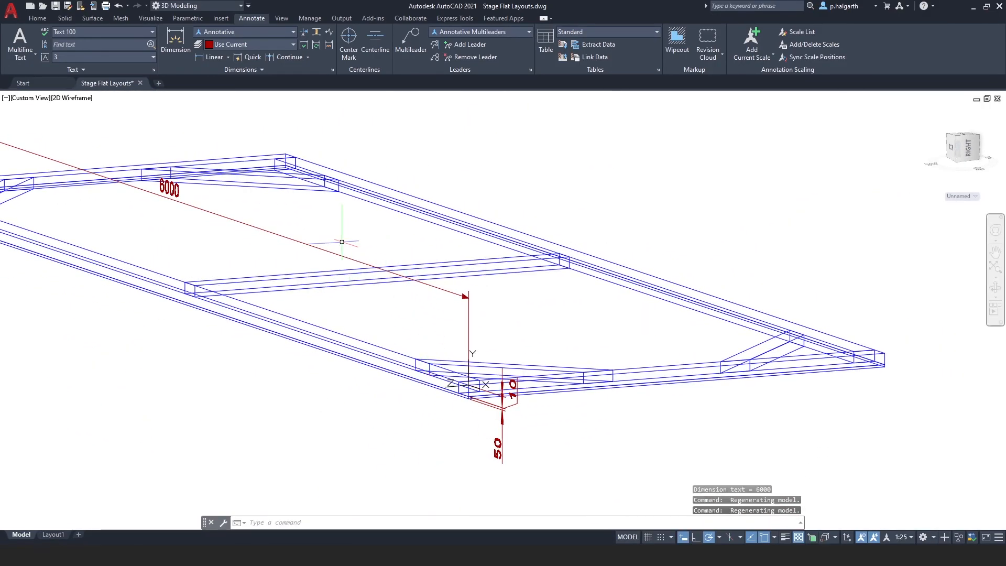